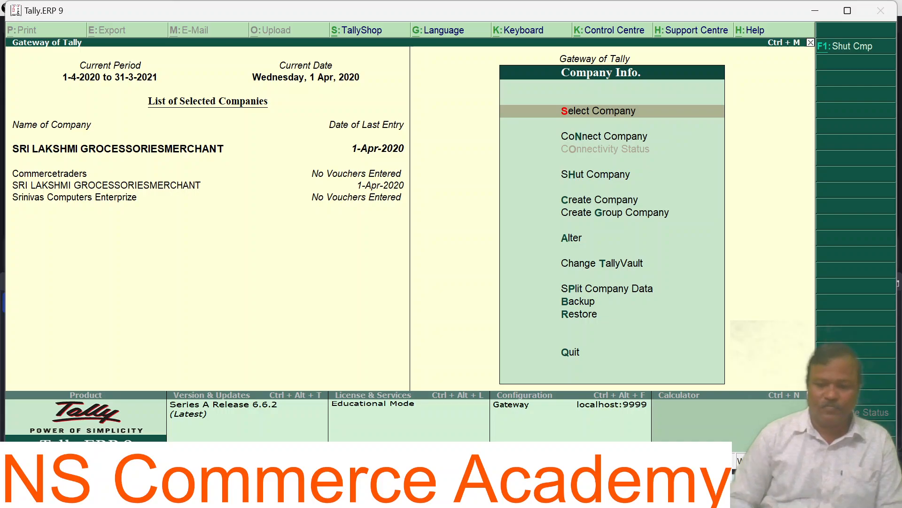
- Switch the active company to Commercetraders
{"action": "key", "text": "F3"}
{"action": "key", "text": "Return"}
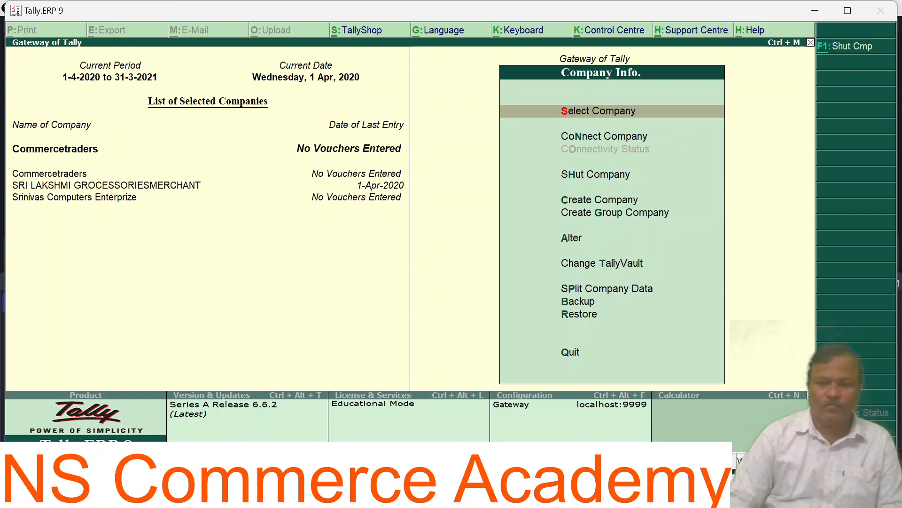
{"action": "key", "text": "Return"}
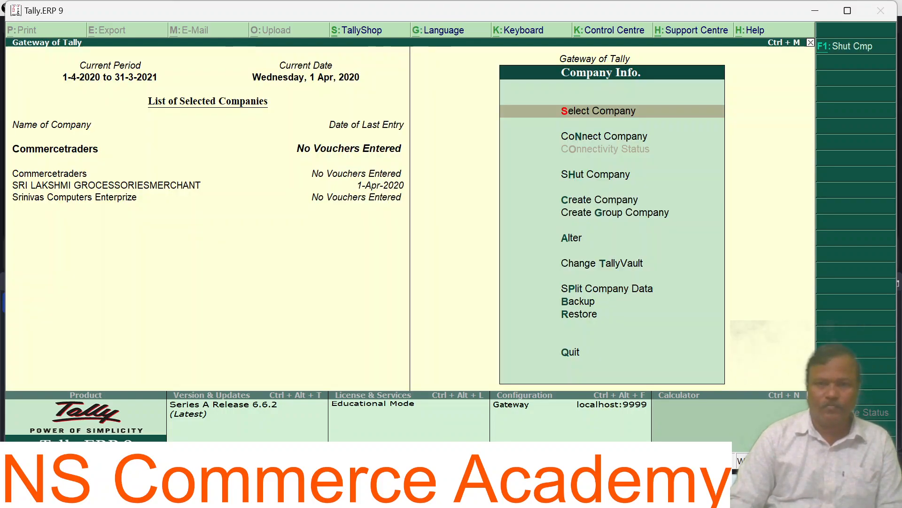
{"action": "key", "text": "Return"}
{"action": "key", "text": "Escape"}
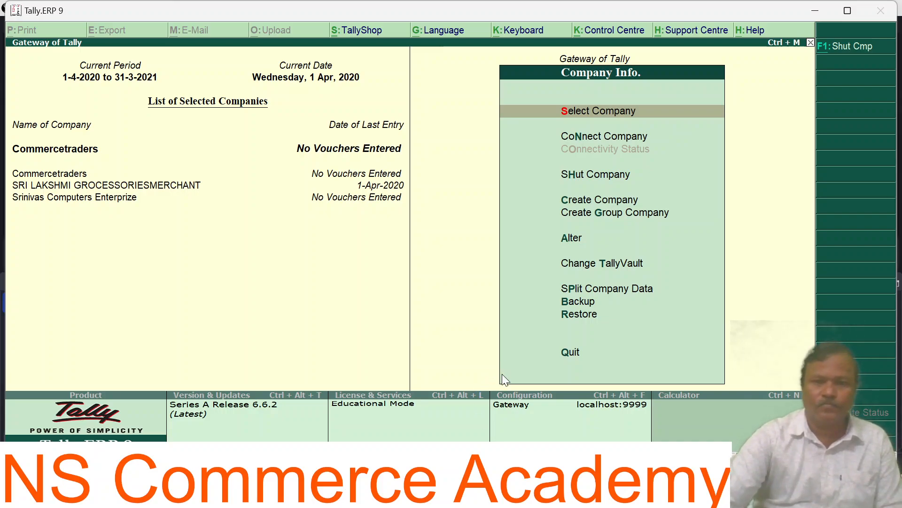
- Select SRI LAKSHMI GROCESSORIESMERCHANT from the list of companies as the active company
{"action": "key", "text": "Return"}
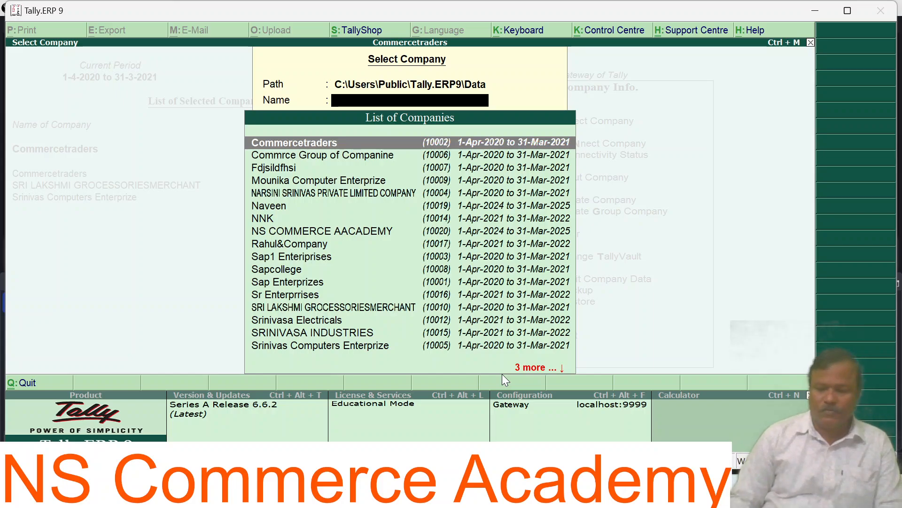
{"action": "key", "text": "Down"}
{"action": "key", "text": "Down"}
{"action": "key", "text": "Down"}
{"action": "key", "text": "Down"}
{"action": "key", "text": "Down"}
{"action": "key", "text": "Down"}
{"action": "key", "text": "Down"}
{"action": "key", "text": "Down"}
{"action": "key", "text": "Down"}
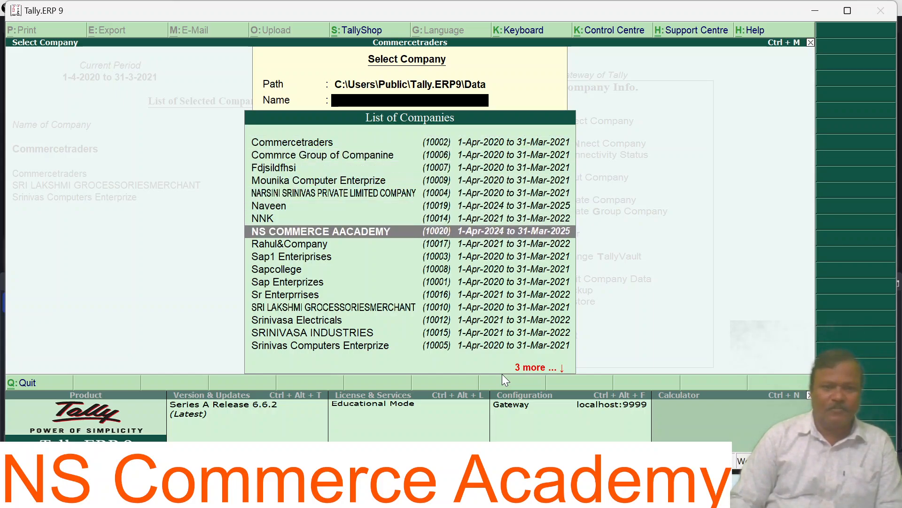
{"action": "key", "text": "Down"}
{"action": "key", "text": "Down"}
{"action": "key", "text": "Down"}
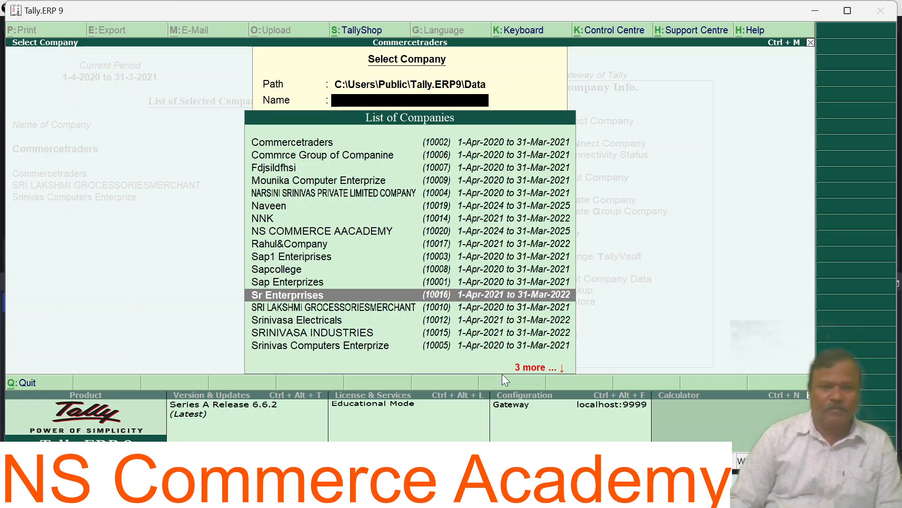
{"action": "key", "text": "Down"}
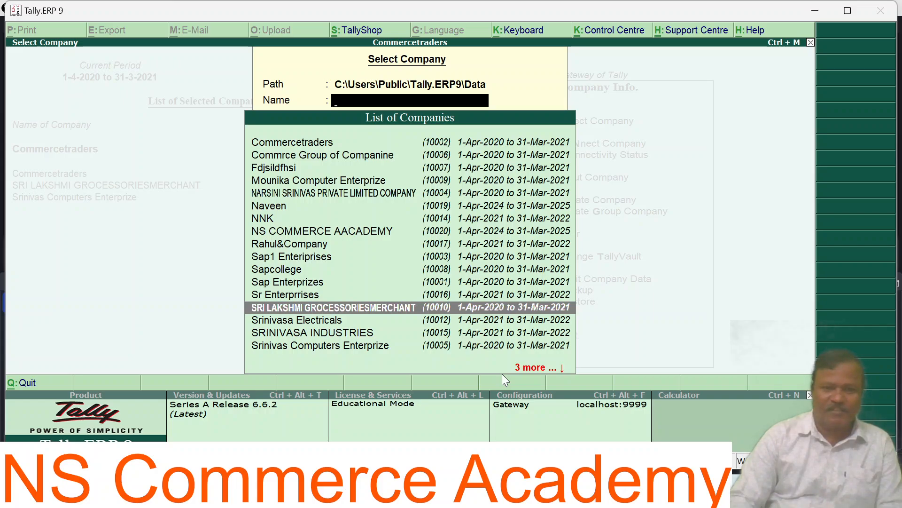
{"action": "key", "text": "Return"}
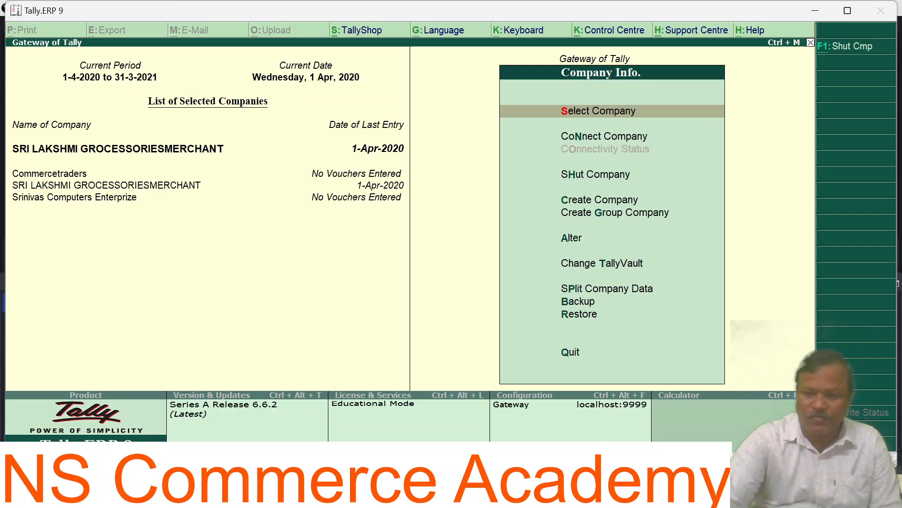
- In the general configuration, set the accounting terminology to International and keep Name Only for names and stock item names in reports
{"action": "key", "text": "F12"}
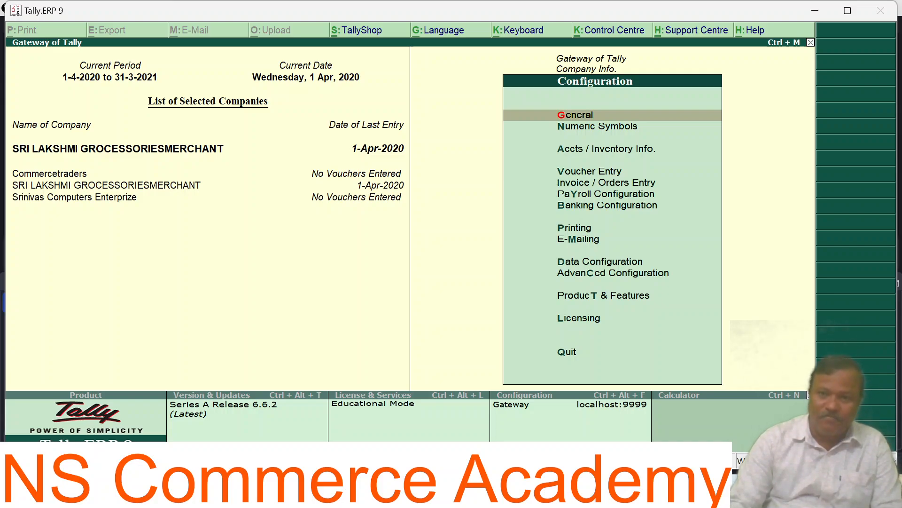
{"action": "key", "text": "Return"}
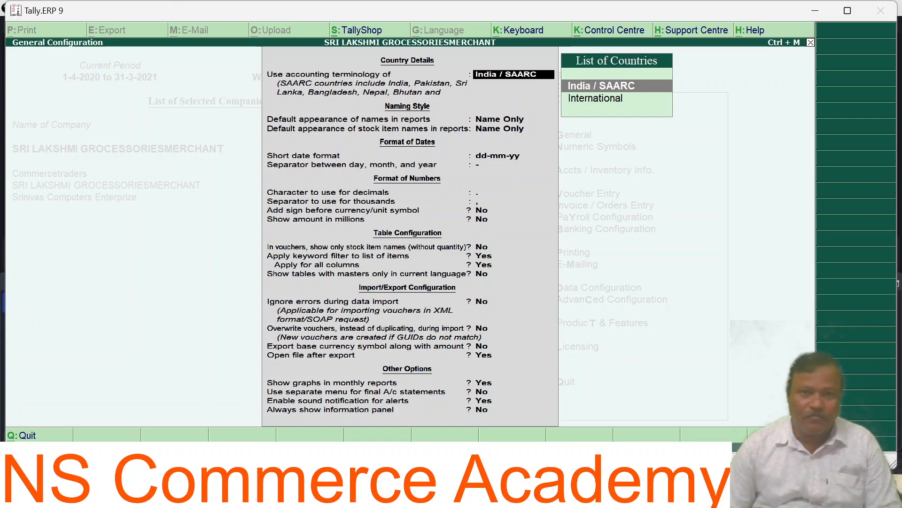
{"action": "key", "text": "Down"}
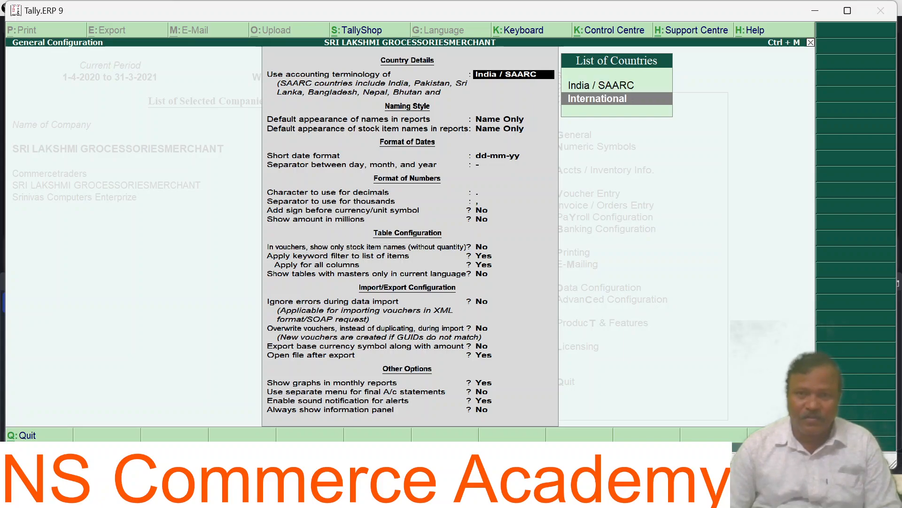
{"action": "key", "text": "Return"}
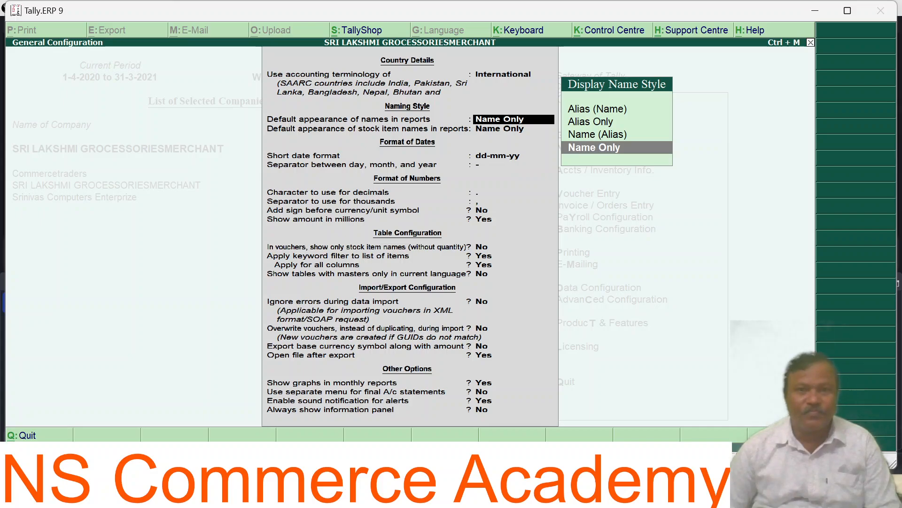
{"action": "key", "text": "Return"}
{"action": "key", "text": "Return"}
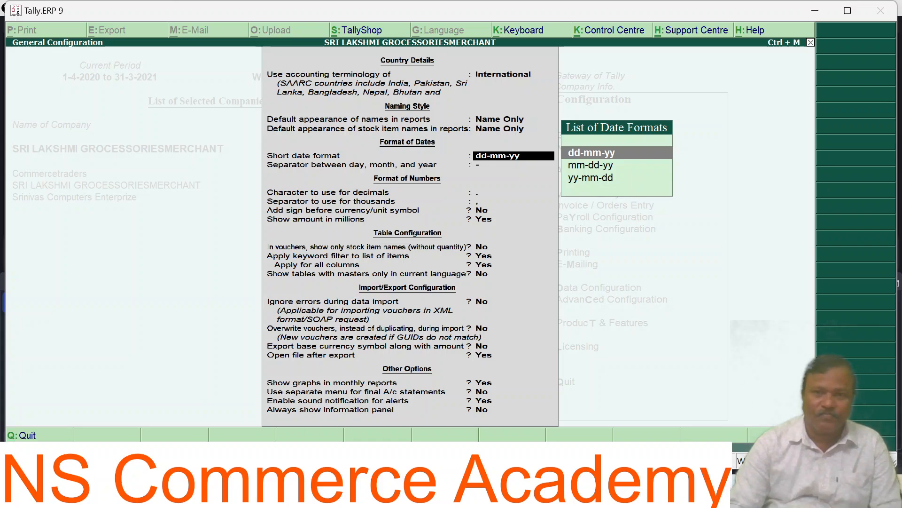
- Keep the dd-mm-yy date format and the remaining general options as they are, and accept the general configuration
{"action": "key", "text": "Return"}
{"action": "key", "text": "Return"}
{"action": "key", "text": "Return"}
{"action": "key", "text": "Return"}
{"action": "key", "text": "Return"}
{"action": "key", "text": "Return"}
{"action": "key", "text": "Return"}
{"action": "key", "text": "Return"}
{"action": "key", "text": "Return"}
{"action": "key", "text": "Return"}
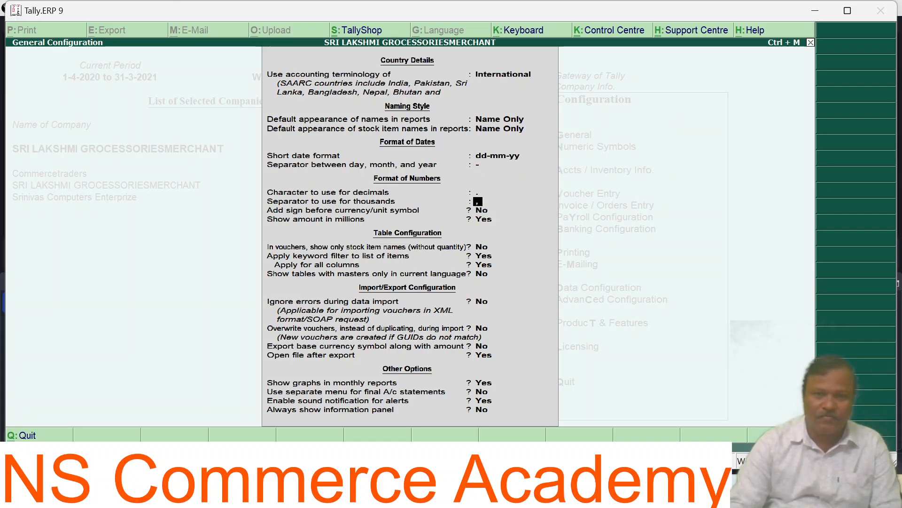
{"action": "key", "text": "Return"}
{"action": "key", "text": "Return"}
{"action": "key", "text": "Return"}
{"action": "key", "text": "Return"}
{"action": "key", "text": "Return"}
{"action": "key", "text": "Return"}
{"action": "key", "text": "Return"}
{"action": "key", "text": "Return"}
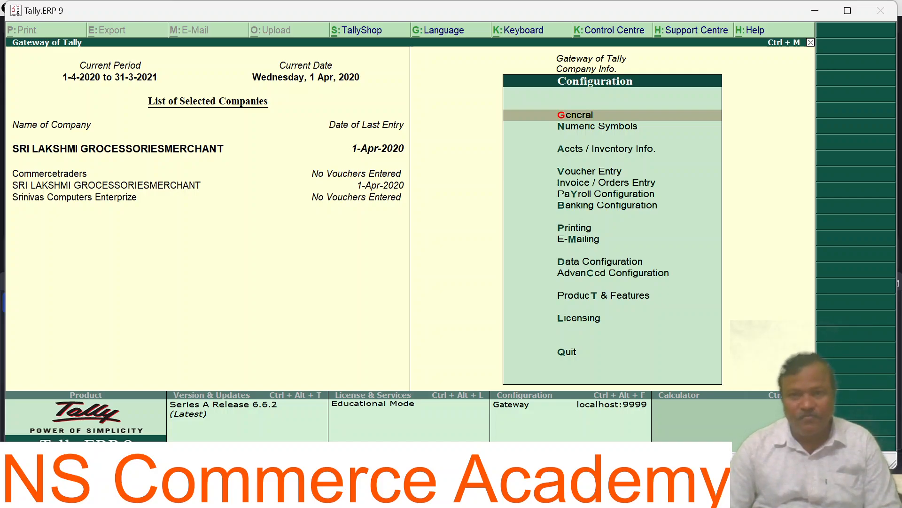
- Accept the numeric symbols configuration with prefixes (+) and (-) for positive and negative numbers and suffixes _Dr and _Cr for debit and credit
{"action": "key", "text": "Down"}
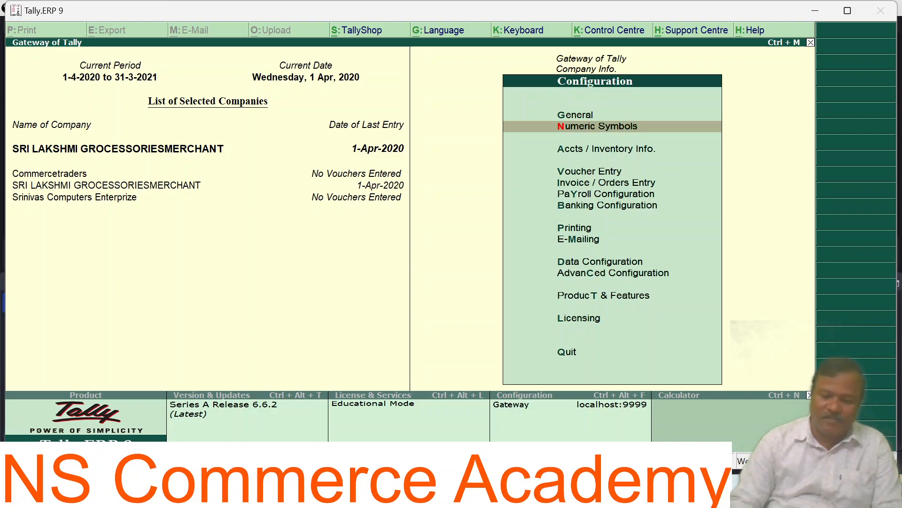
{"action": "key", "text": "Return"}
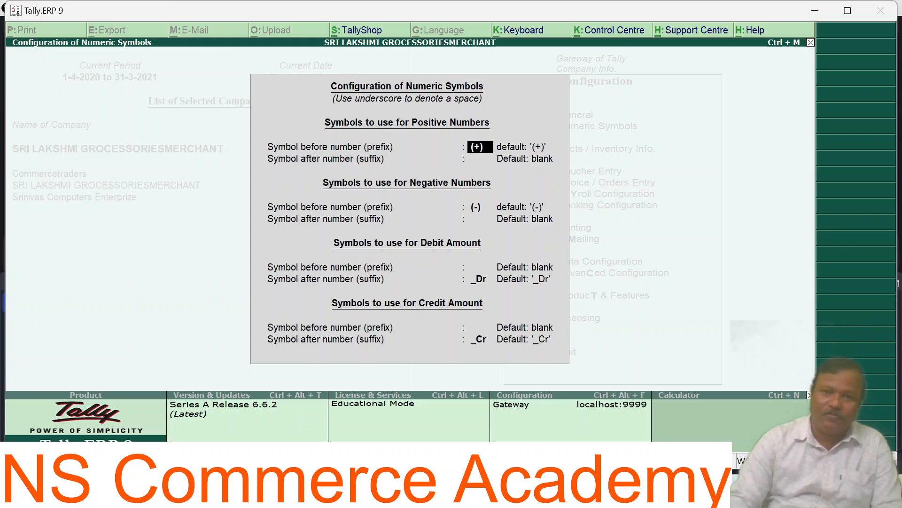
{"action": "key", "text": "Return"}
{"action": "key", "text": "Return"}
{"action": "key", "text": "Return"}
{"action": "key", "text": "Return"}
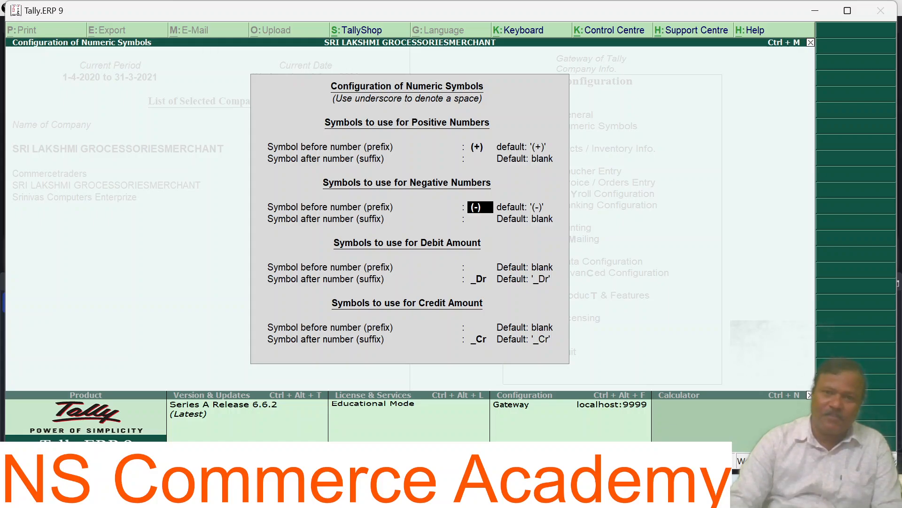
{"action": "key", "text": "Return"}
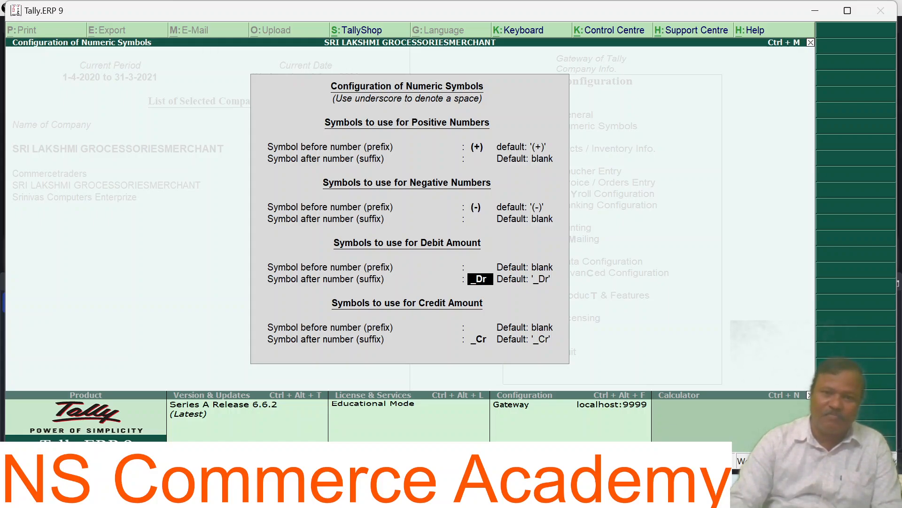
{"action": "key", "text": "Return"}
{"action": "key", "text": "Return"}
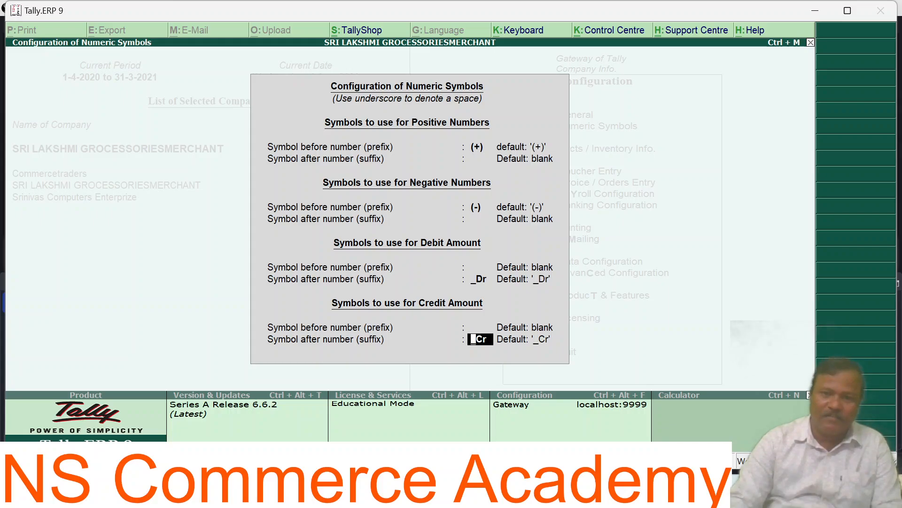
{"action": "key", "text": "Return"}
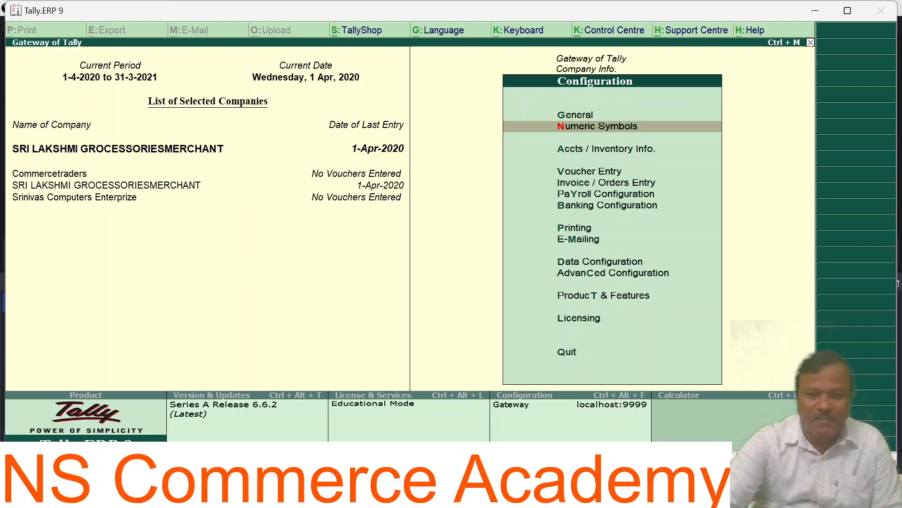
{"action": "mouse_move", "coordinate": [562, 496]}
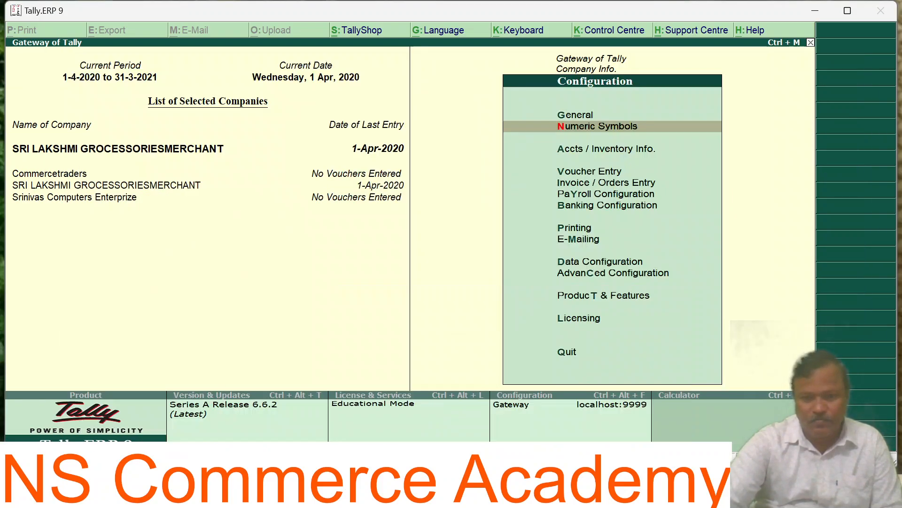
{"action": "left_click", "coordinate": [562, 496]}
{"action": "left_click", "coordinate": [791, 338]}
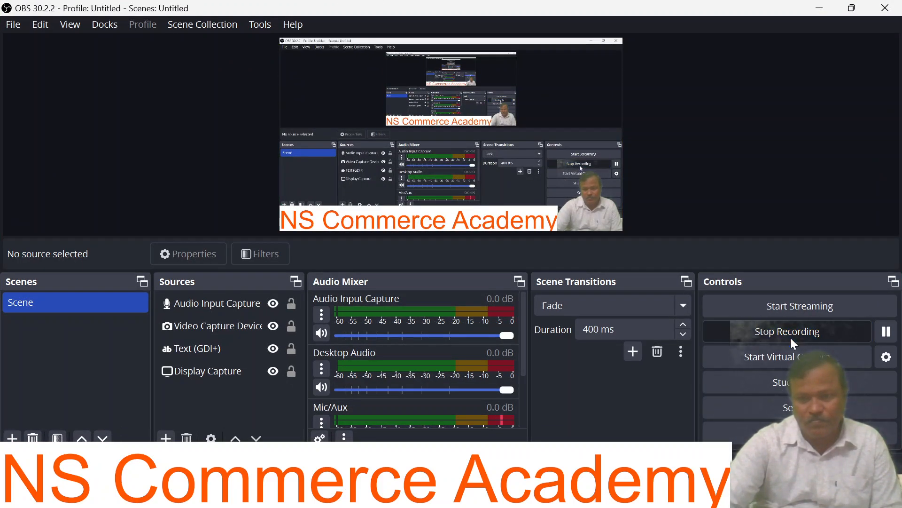